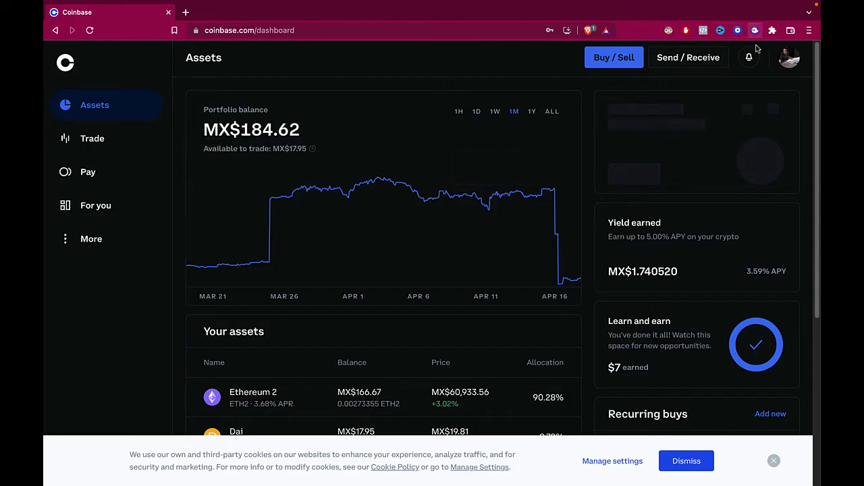
Open the Phantom wallet extension and unlock it with the wallet password
{"action": "left_click", "coordinate": [756, 30]}
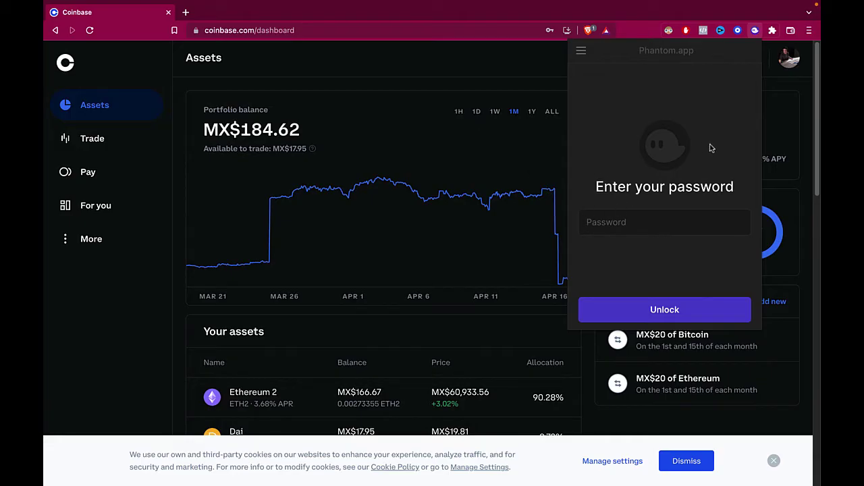
{"action": "type", "text": "•"}
{"action": "key", "text": "Return"}
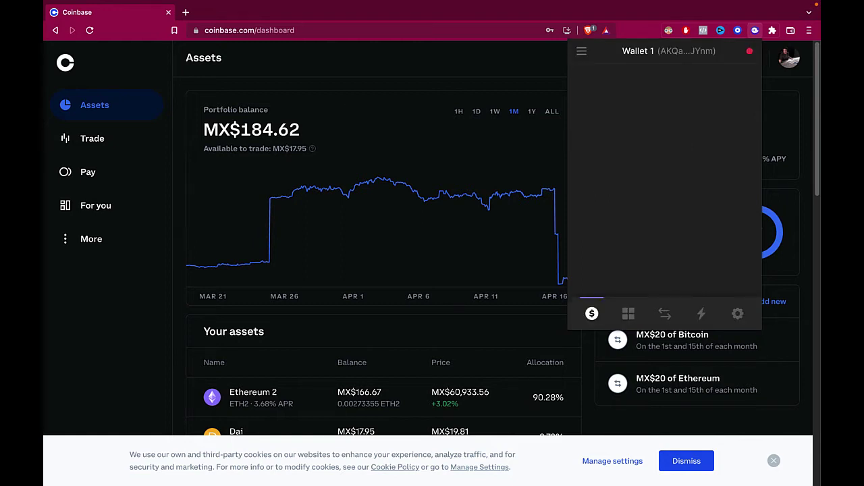
View the desktop browser options on Phantom's download page in a separate tab and close that tab
{"action": "left_click", "coordinate": [186, 12]}
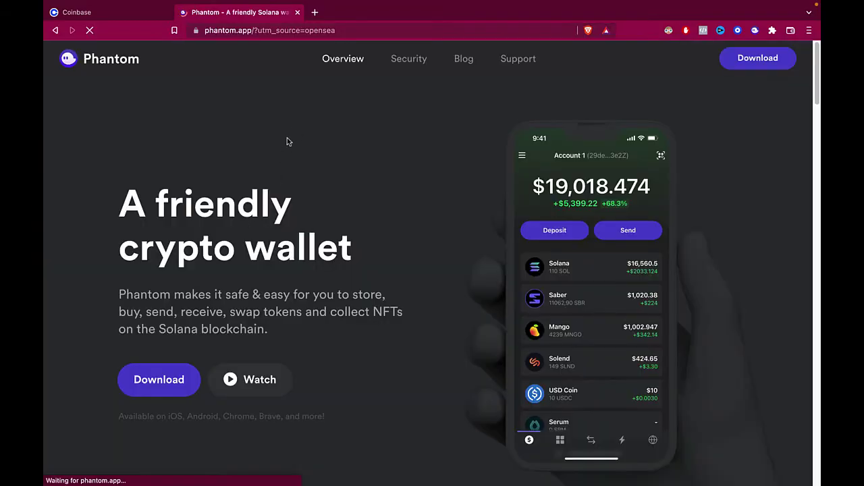
{"action": "left_click", "coordinate": [178, 382]}
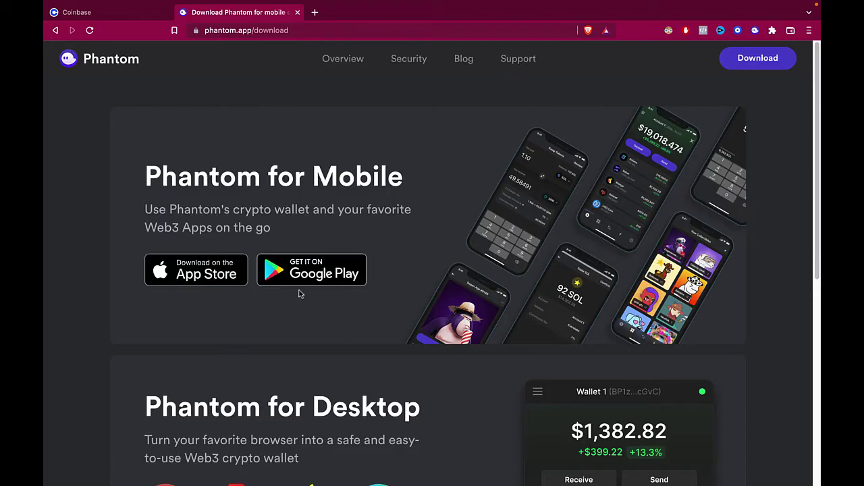
{"action": "scroll", "coordinate": [293, 303], "scroll_direction": "down", "scroll_amount": 4}
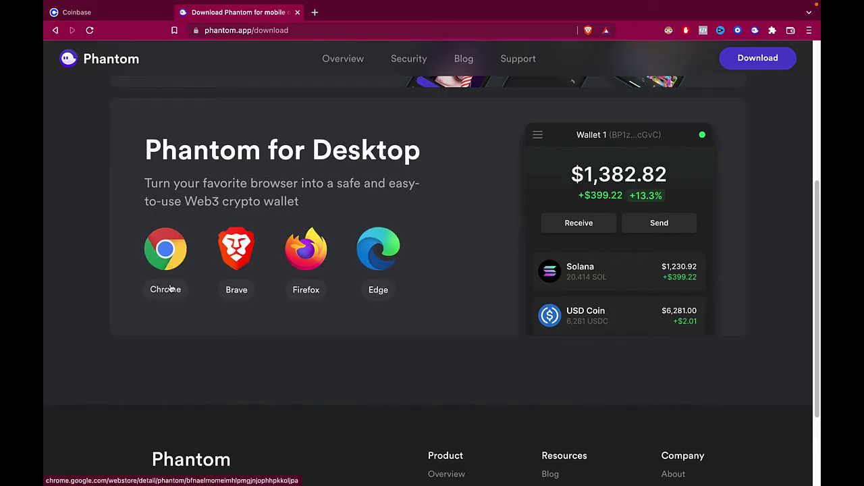
{"action": "left_click", "coordinate": [297, 12]}
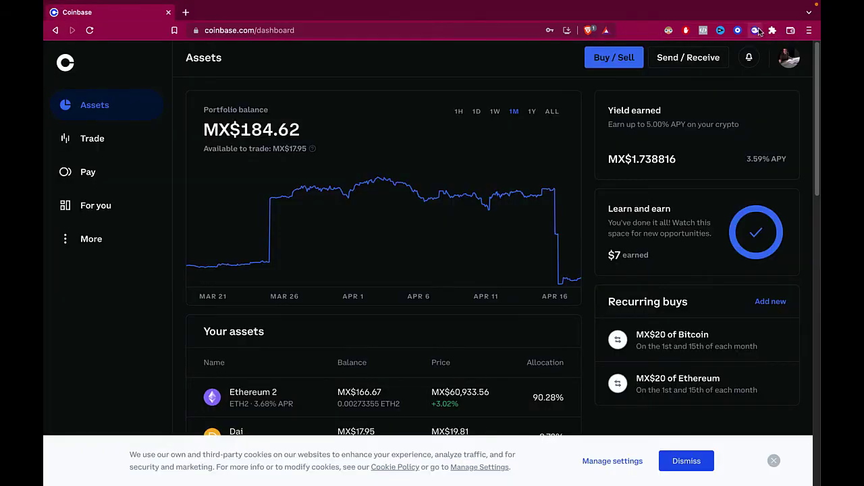
Find Solana among the Phantom wallet's deposit tokens by searching "sol" and copy its deposit address
{"action": "left_click", "coordinate": [755, 30]}
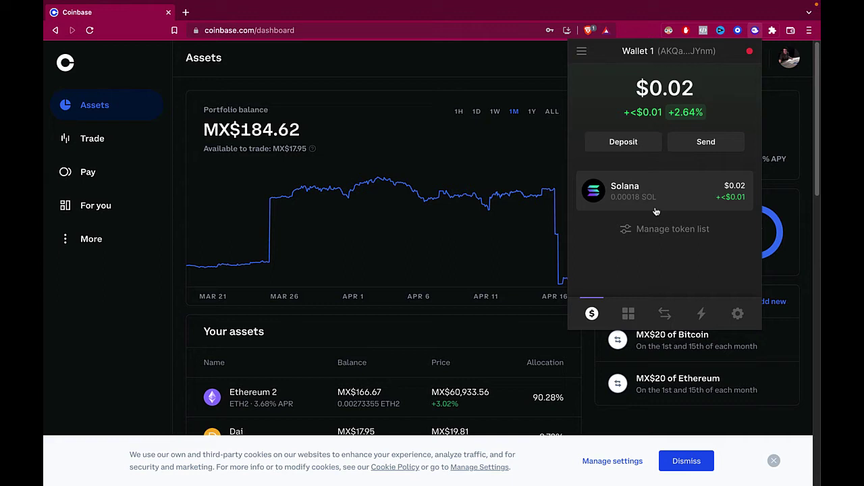
{"action": "left_click", "coordinate": [641, 150]}
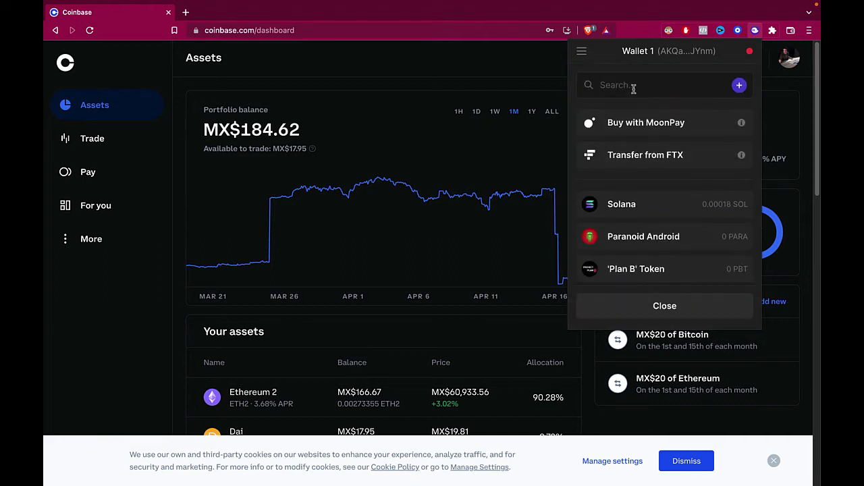
{"action": "type", "text": "s"}
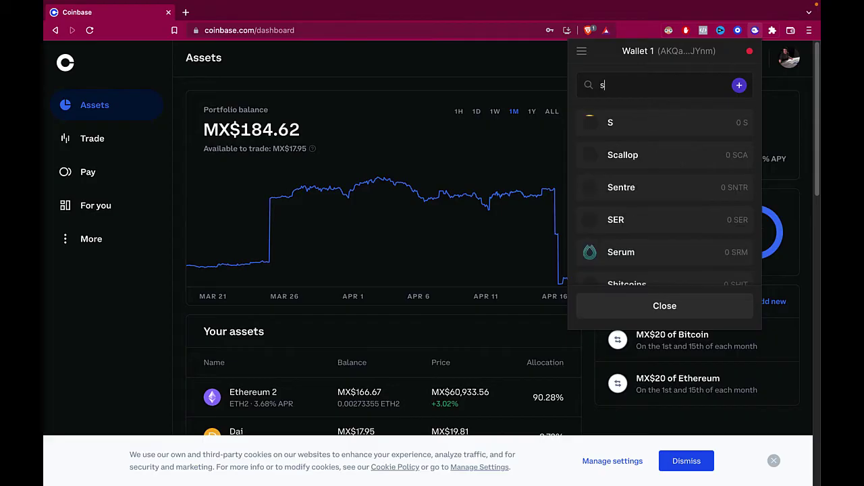
{"action": "type", "text": "ol"}
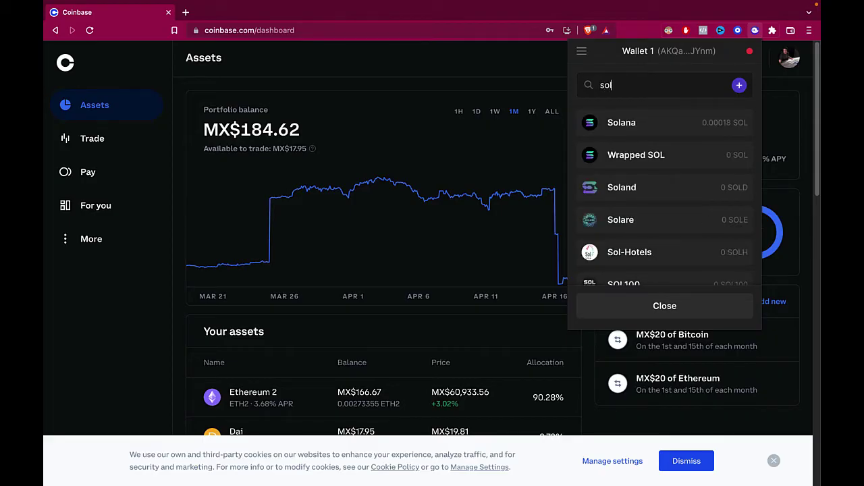
{"action": "left_click", "coordinate": [692, 120]}
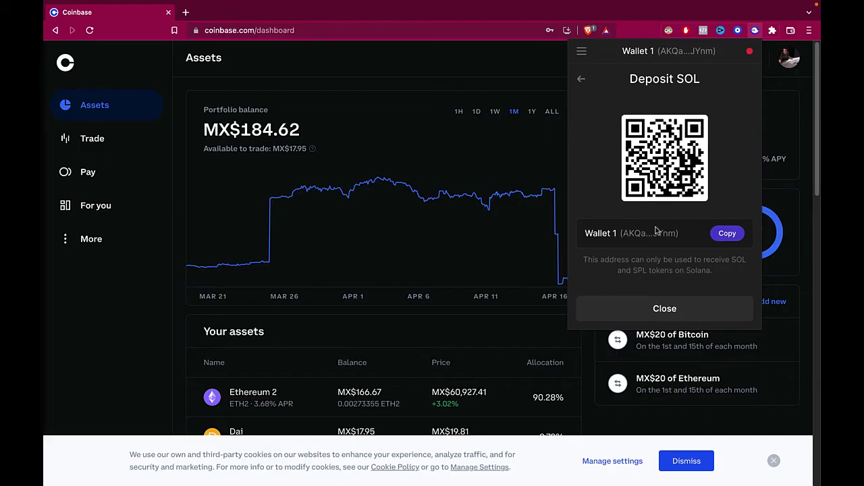
{"action": "left_click", "coordinate": [724, 240]}
{"action": "left_click", "coordinate": [413, 72]}
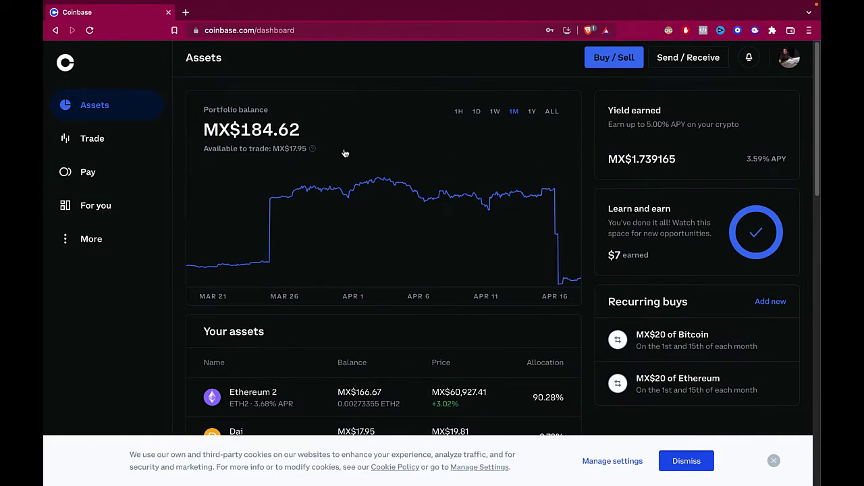
Search Coinbase's Advanced Trade market pairs for "sol"
{"action": "scroll", "coordinate": [498, 247], "scroll_direction": "down", "scroll_amount": 5}
{"action": "scroll", "coordinate": [566, 251], "scroll_direction": "down", "scroll_amount": 10}
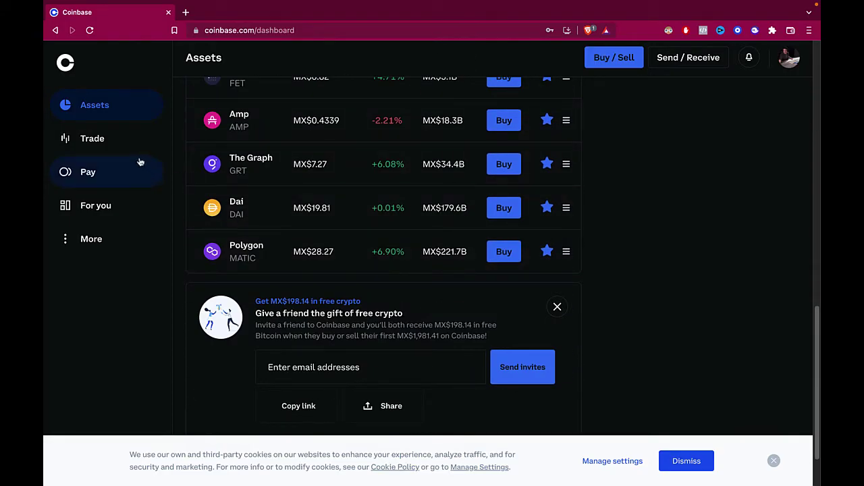
{"action": "left_click", "coordinate": [120, 143]}
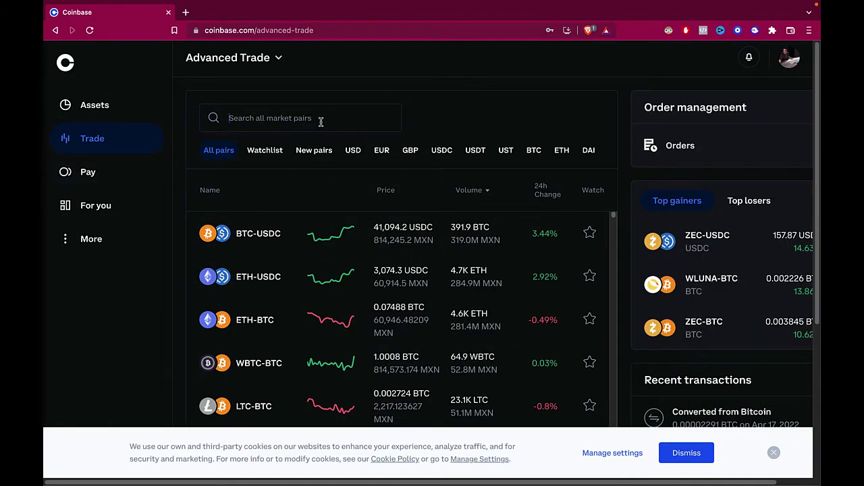
{"action": "type", "text": "sol"}
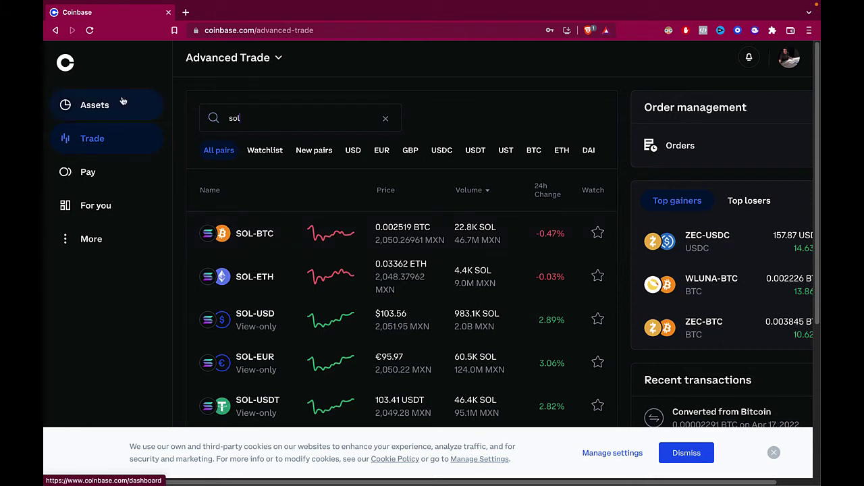
Start a Coinbase send transaction and choose Solana as the asset to pay with
{"action": "left_click", "coordinate": [124, 166]}
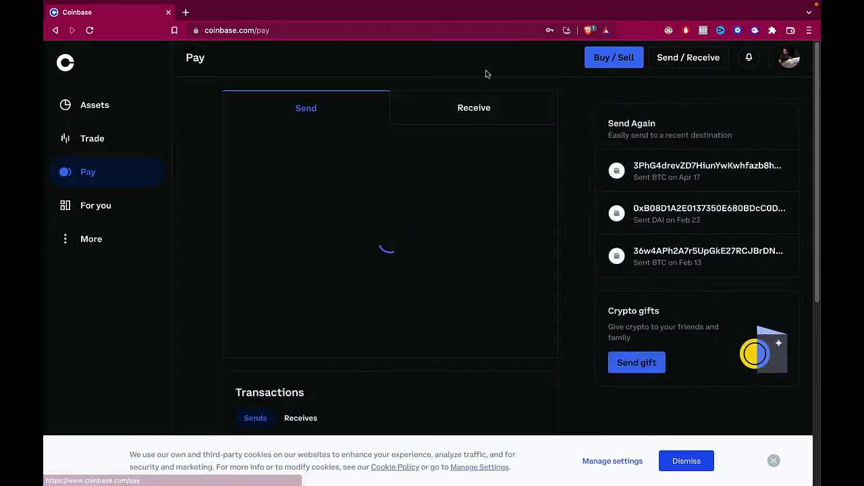
{"action": "left_click", "coordinate": [672, 62]}
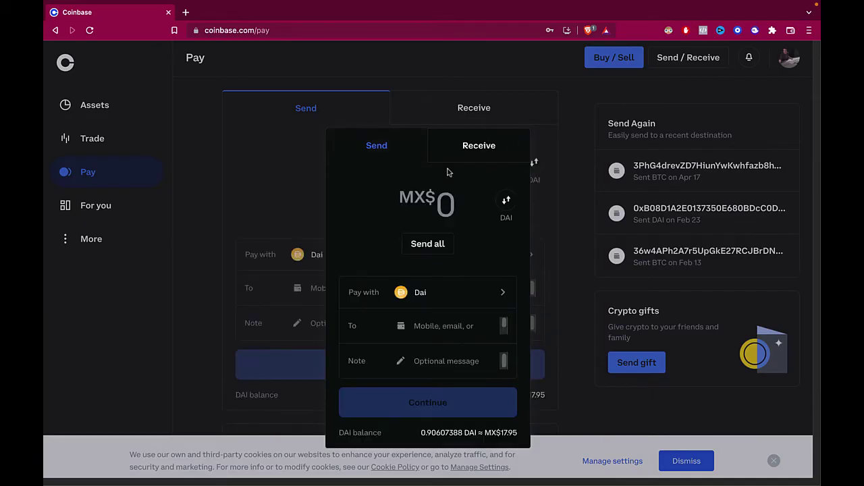
{"action": "left_click", "coordinate": [470, 292]}
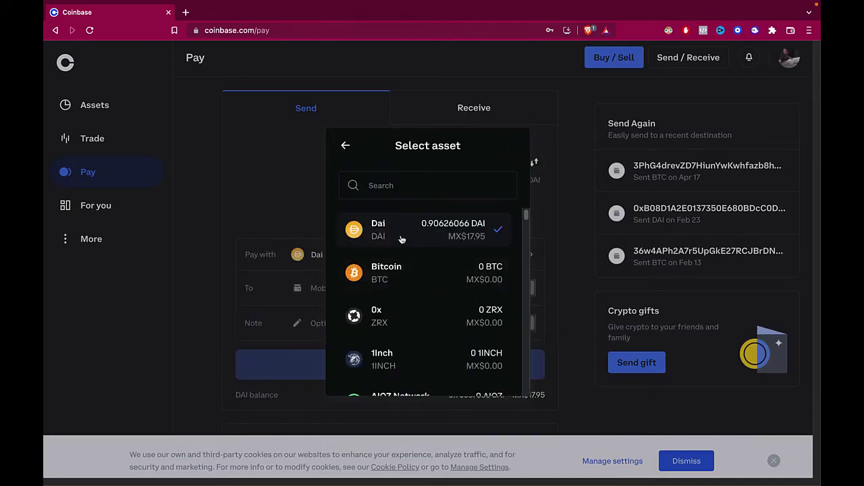
{"action": "left_click", "coordinate": [386, 187]}
{"action": "type", "text": "sol"}
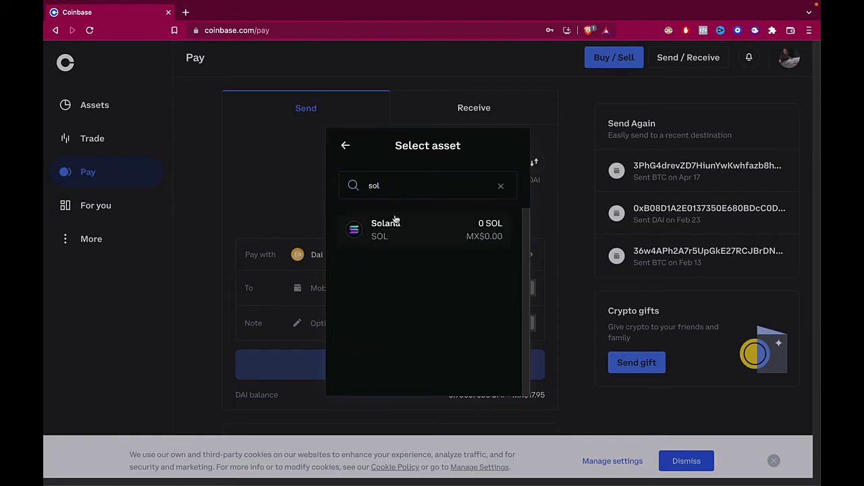
{"action": "left_click", "coordinate": [418, 236]}
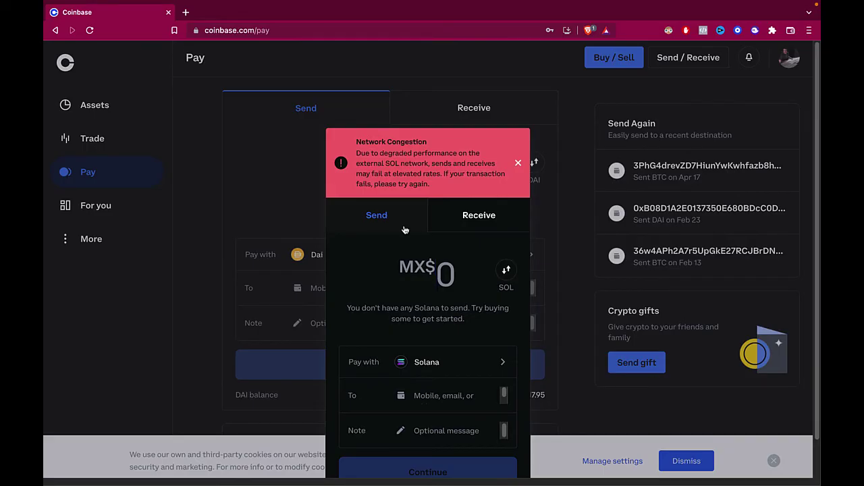
Set the send amount to 1 SOL and enter the copied Phantom wallet address as the recipient
{"action": "left_click", "coordinate": [505, 270]}
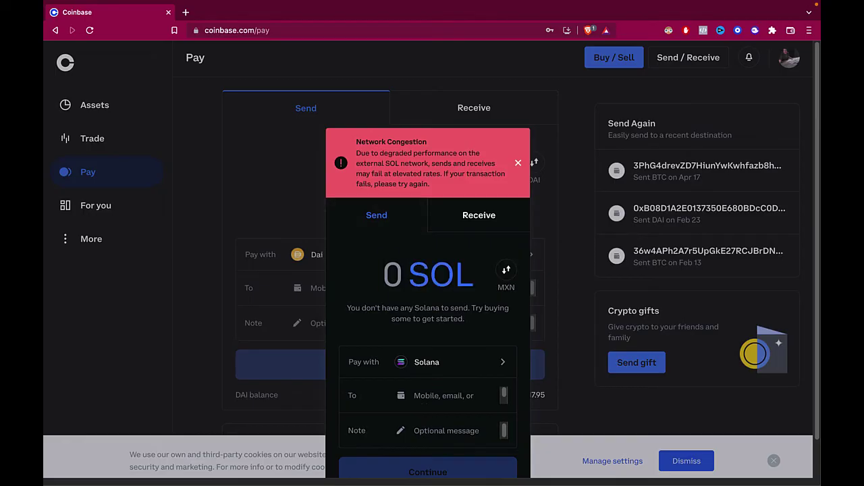
{"action": "type", "text": "1"}
{"action": "left_click", "coordinate": [442, 391]}
{"action": "scroll", "coordinate": [462, 397], "scroll_direction": "down", "scroll_amount": 1}
{"action": "key", "text": "super+v"}
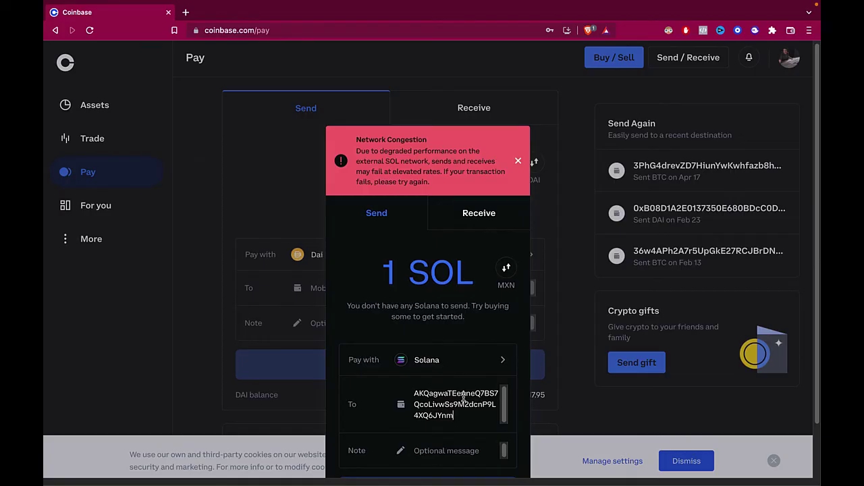
Add the note "1234" to the Solana transfer
{"action": "scroll", "coordinate": [463, 399], "scroll_direction": "down", "scroll_amount": 1}
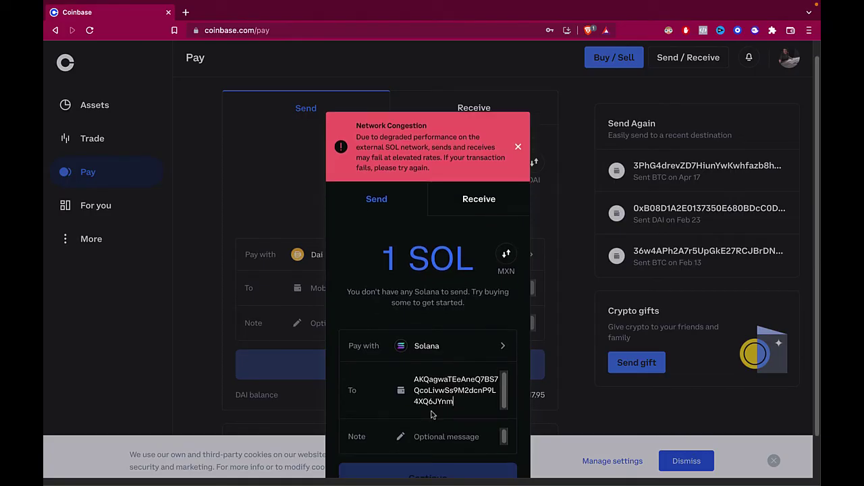
{"action": "scroll", "coordinate": [442, 399], "scroll_direction": "down", "scroll_amount": 1}
{"action": "left_click", "coordinate": [446, 399]}
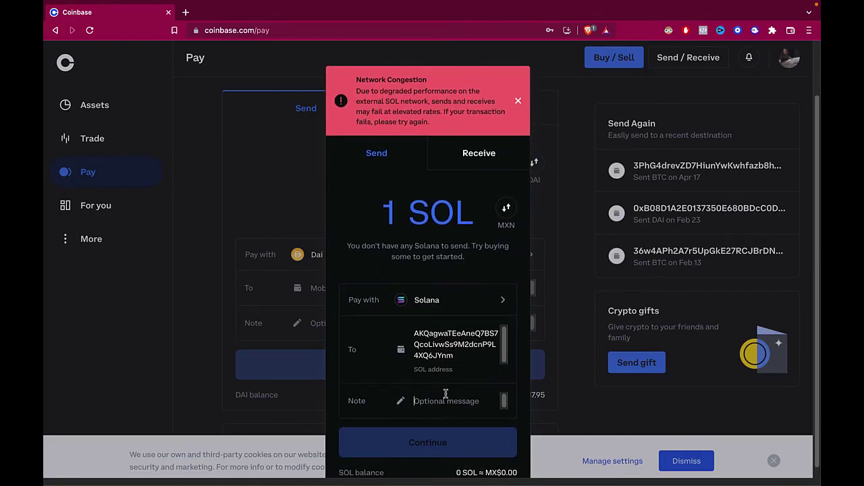
{"action": "type", "text": "1234"}
{"action": "scroll", "coordinate": [447, 398], "scroll_direction": "down", "scroll_amount": 1}
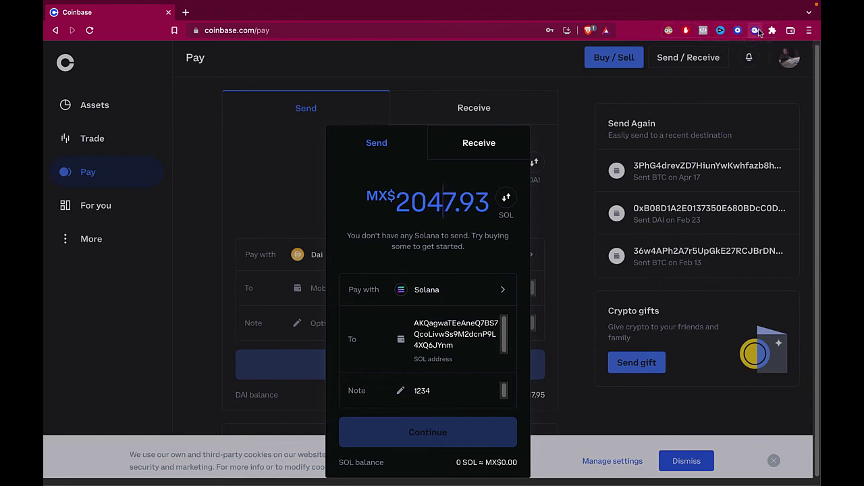
Examine the Solana transaction history in the Phantom wallet
{"action": "left_click", "coordinate": [756, 31]}
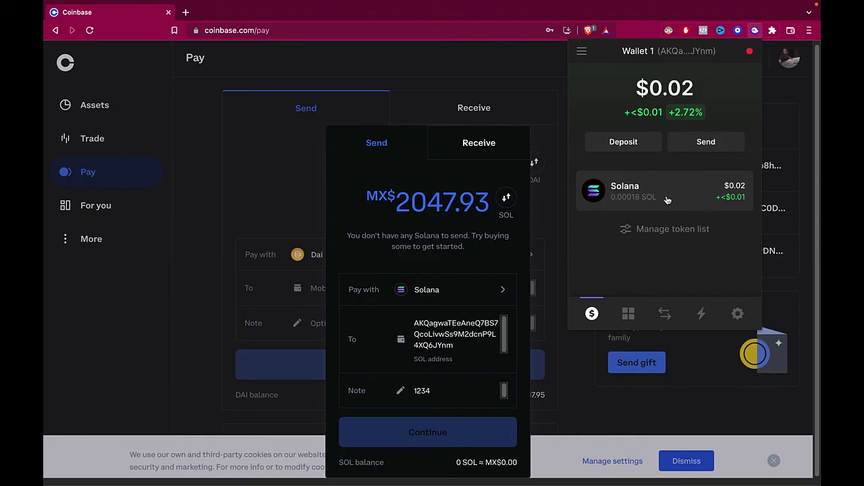
{"action": "left_click", "coordinate": [667, 199]}
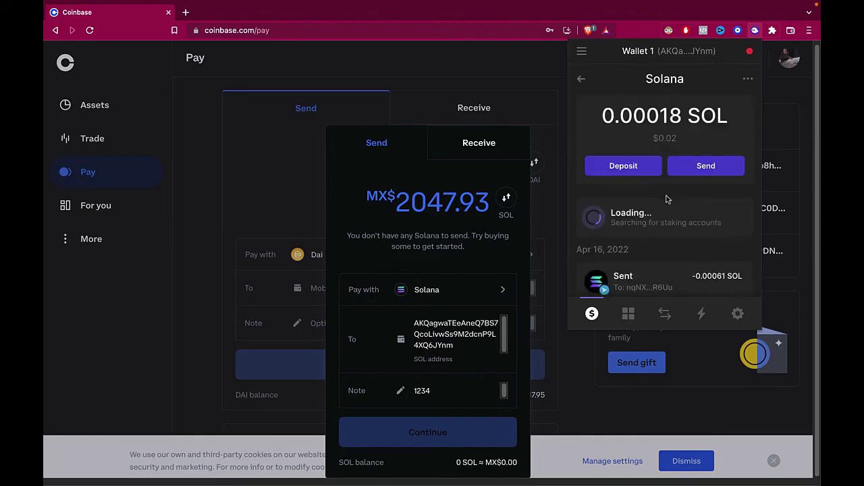
{"action": "scroll", "coordinate": [658, 191], "scroll_direction": "down", "scroll_amount": 3}
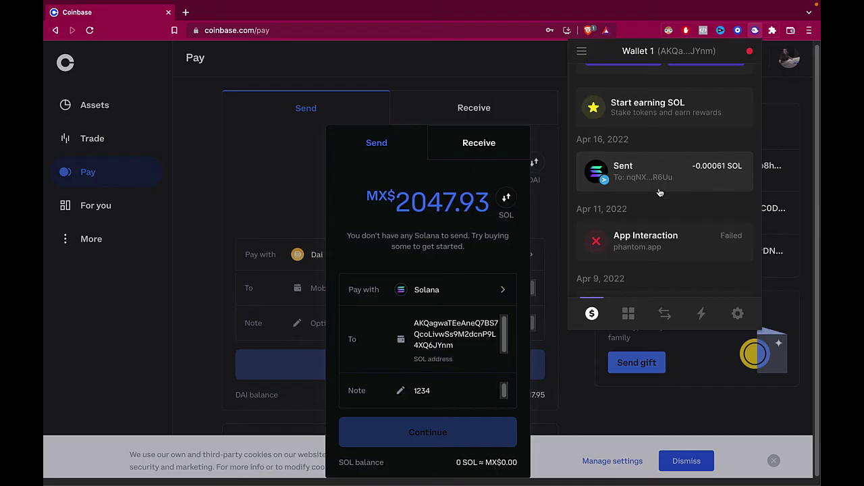
{"action": "scroll", "coordinate": [662, 195], "scroll_direction": "down", "scroll_amount": 3}
{"action": "scroll", "coordinate": [662, 194], "scroll_direction": "down", "scroll_amount": 5}
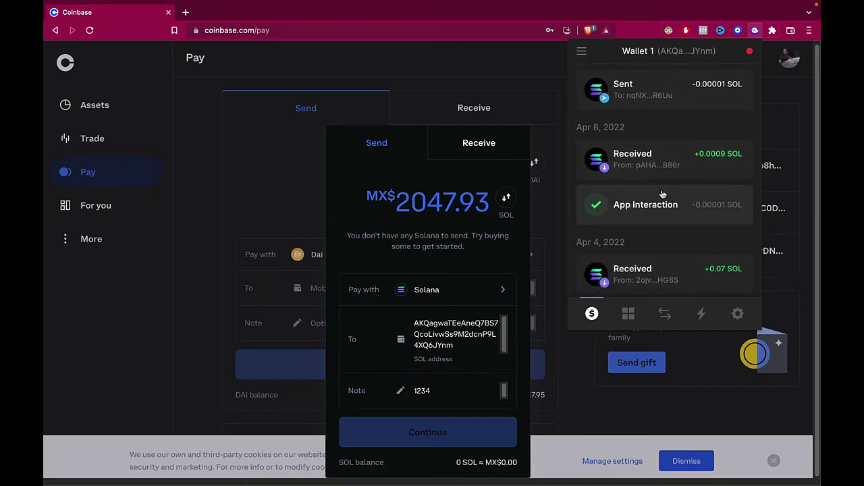
{"action": "scroll", "coordinate": [663, 194], "scroll_direction": "up", "scroll_amount": 8}
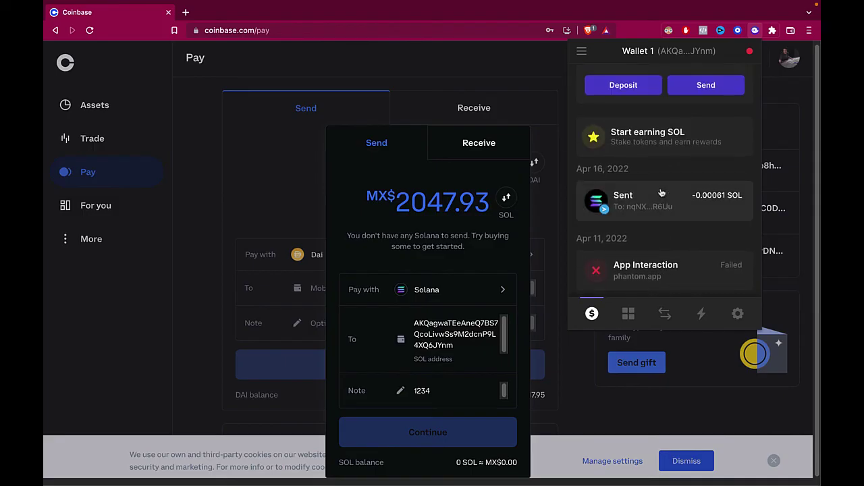